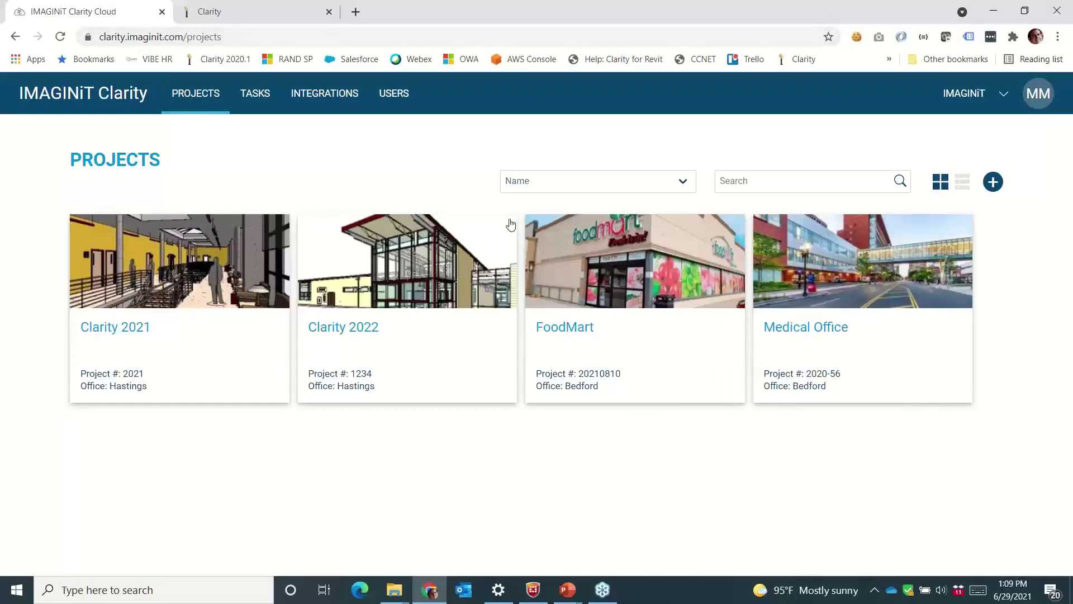
- View the account's list of organizations and their projects, and close the list again
click(1002, 100)
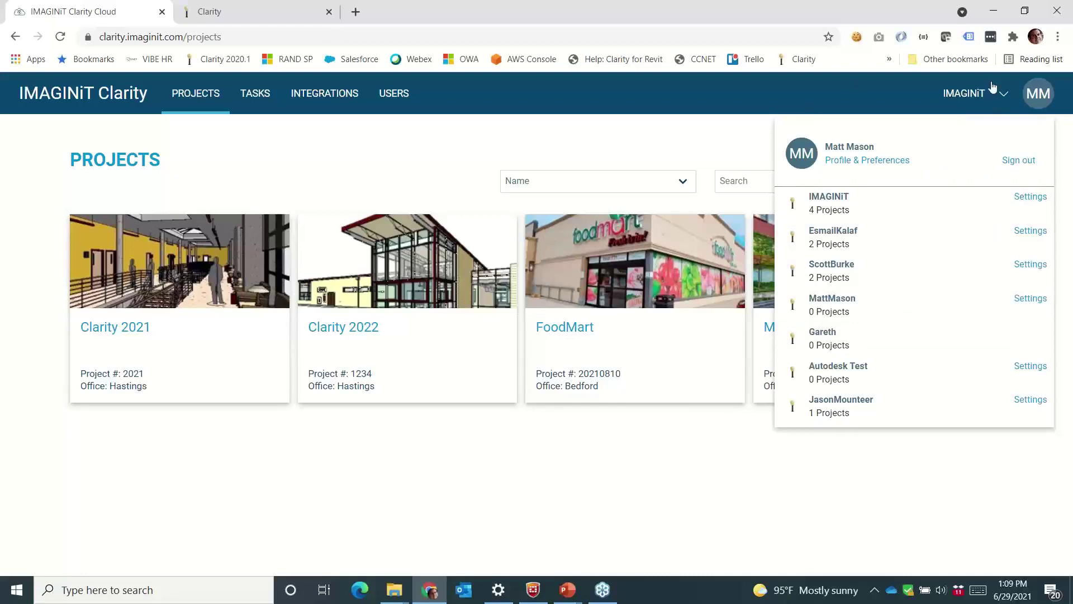
click(1002, 96)
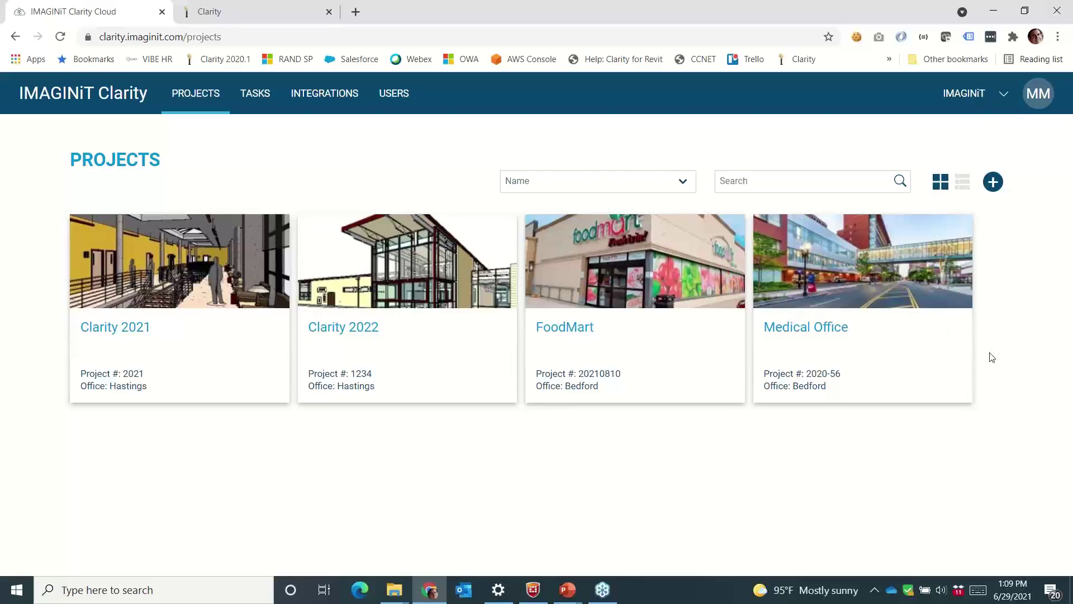
click(1038, 94)
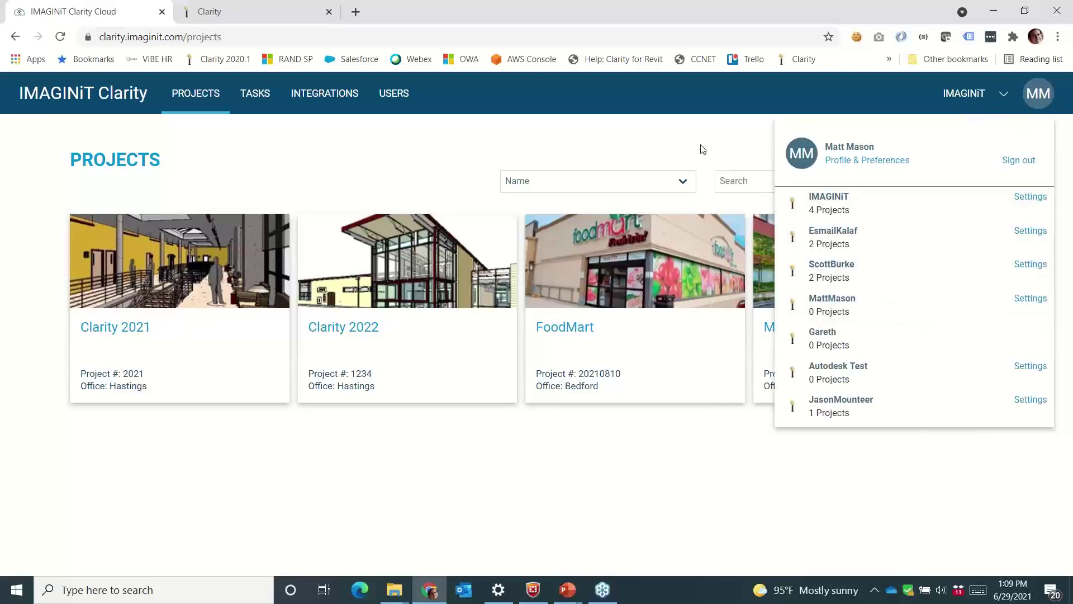
click(1006, 96)
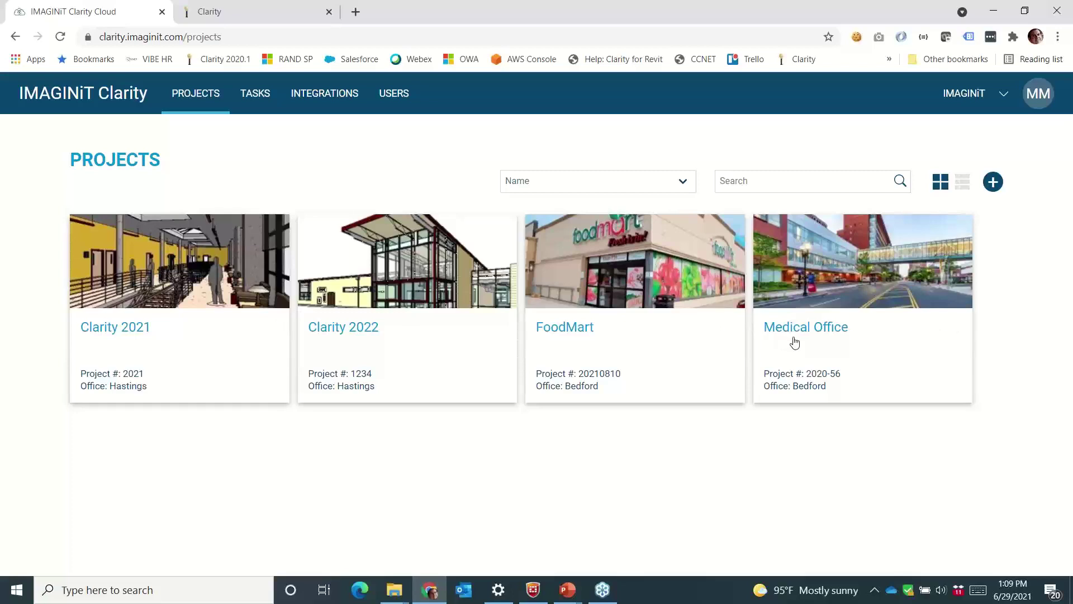
- Open the Clarity 2022 project and review the welcome text, task statistics and hours saved on its home page
click(366, 331)
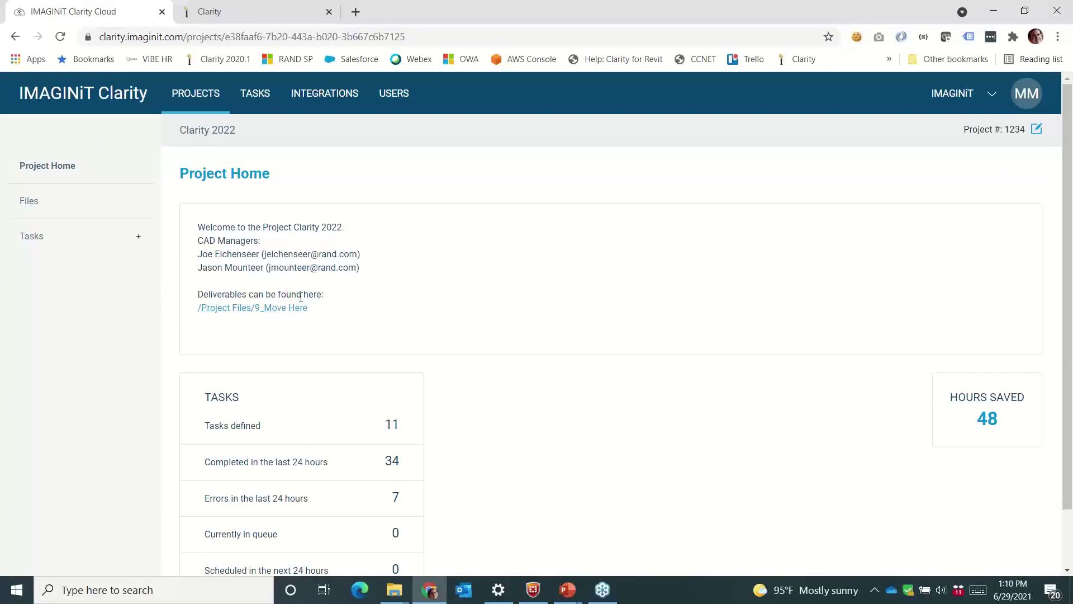
scroll(301, 297, down, 1)
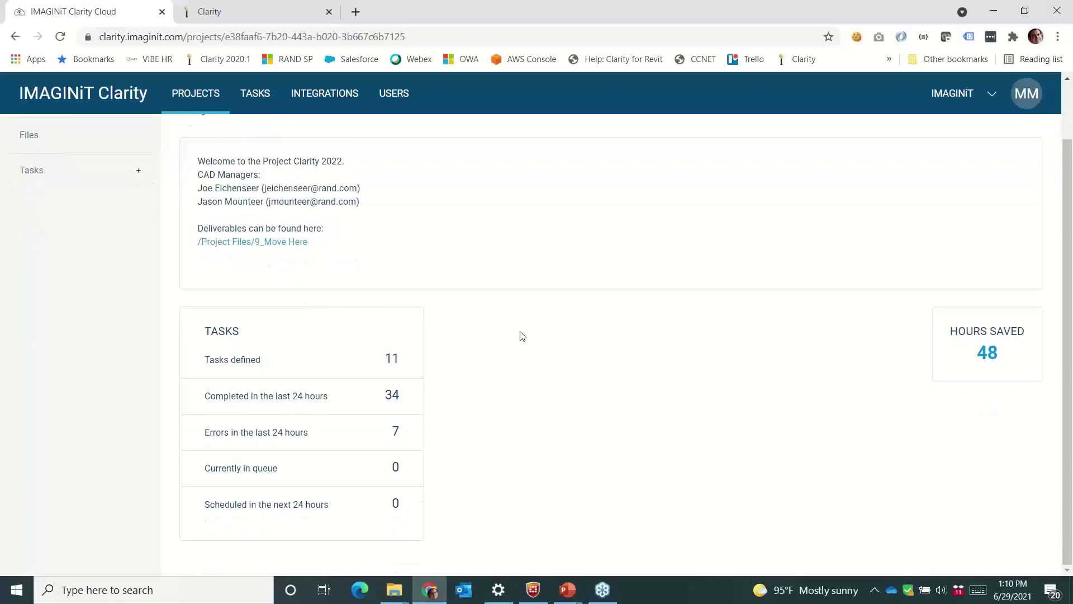
scroll(475, 341, up, 1)
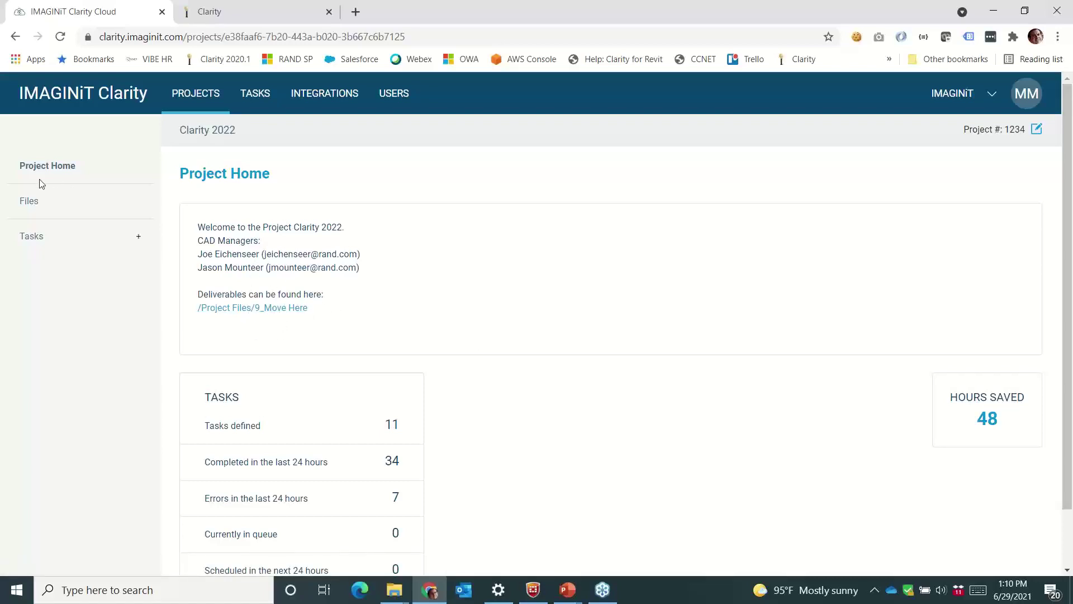
- Browse the project files, expanding the 2_Revit folder and viewing the contents of its Arch subfolder
click(31, 202)
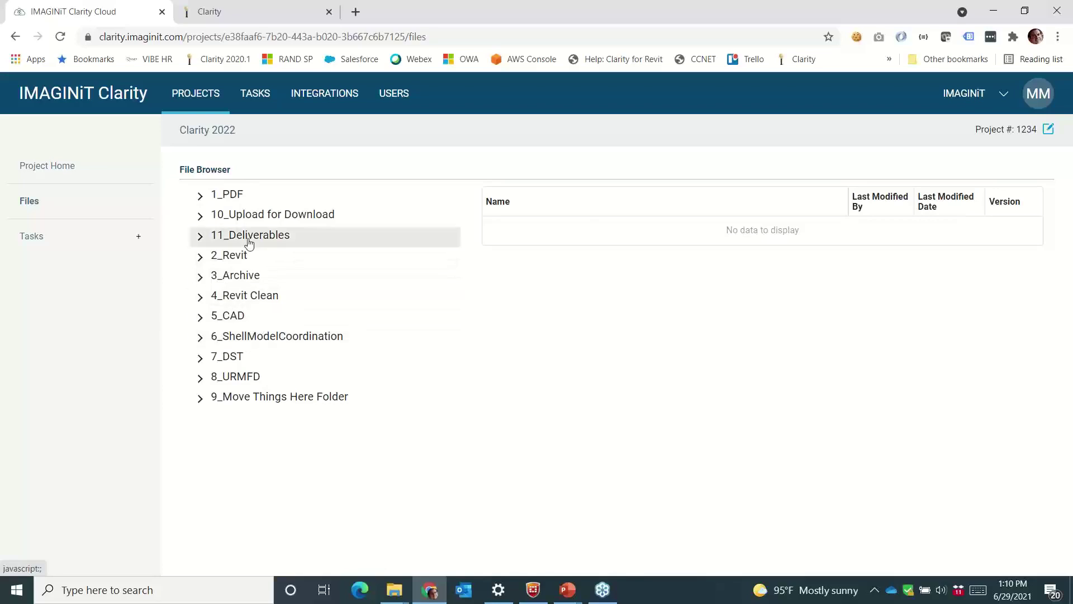
click(230, 258)
click(230, 258)
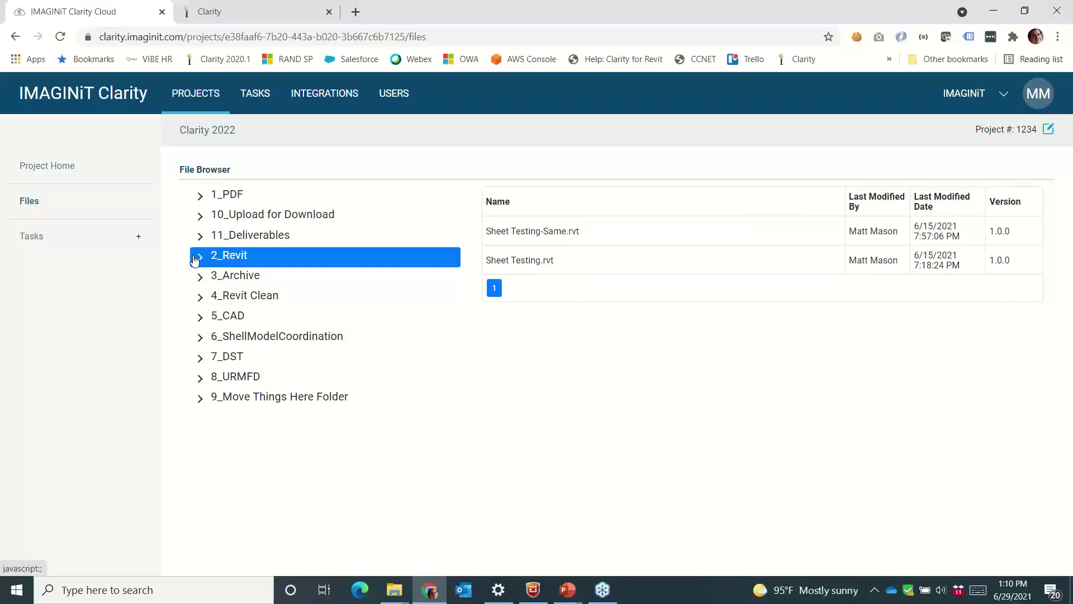
click(240, 280)
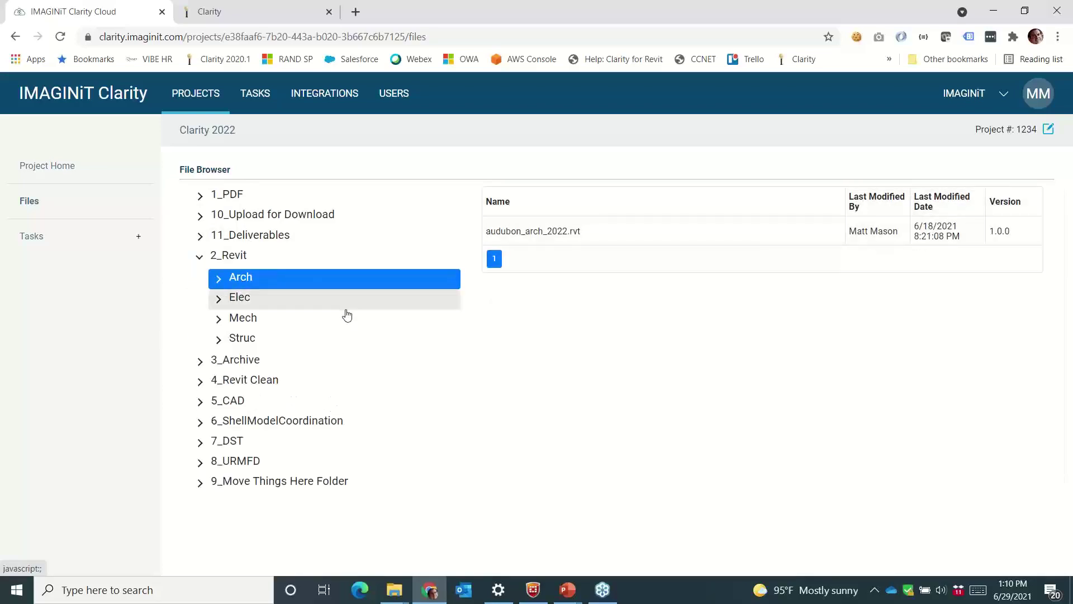
- Open the Sheet Name Test PDF task definition for editing and view the models available as its target without changing the selection
click(35, 238)
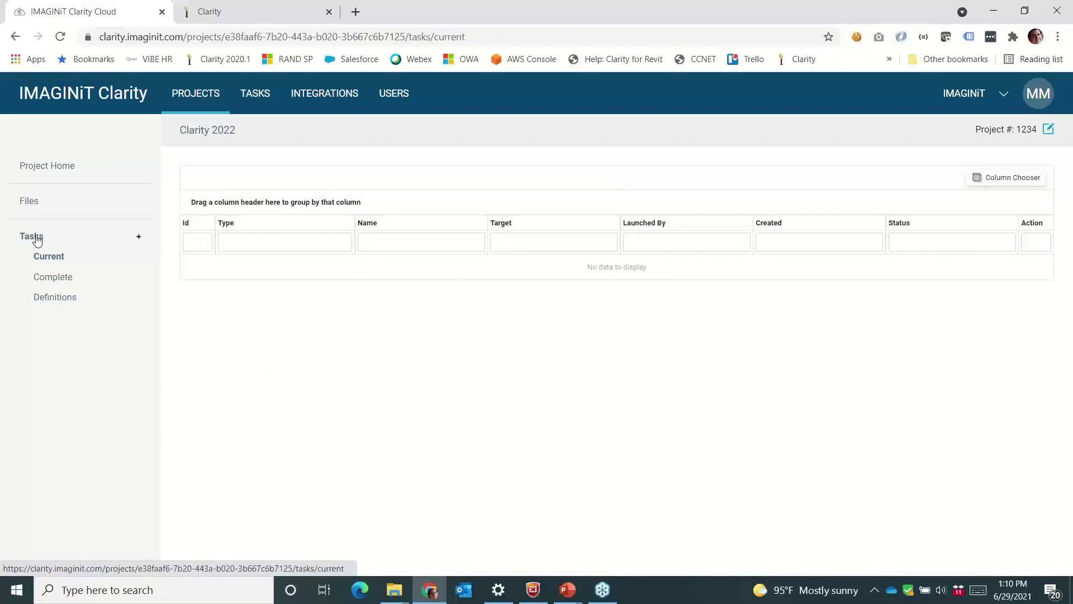
click(59, 301)
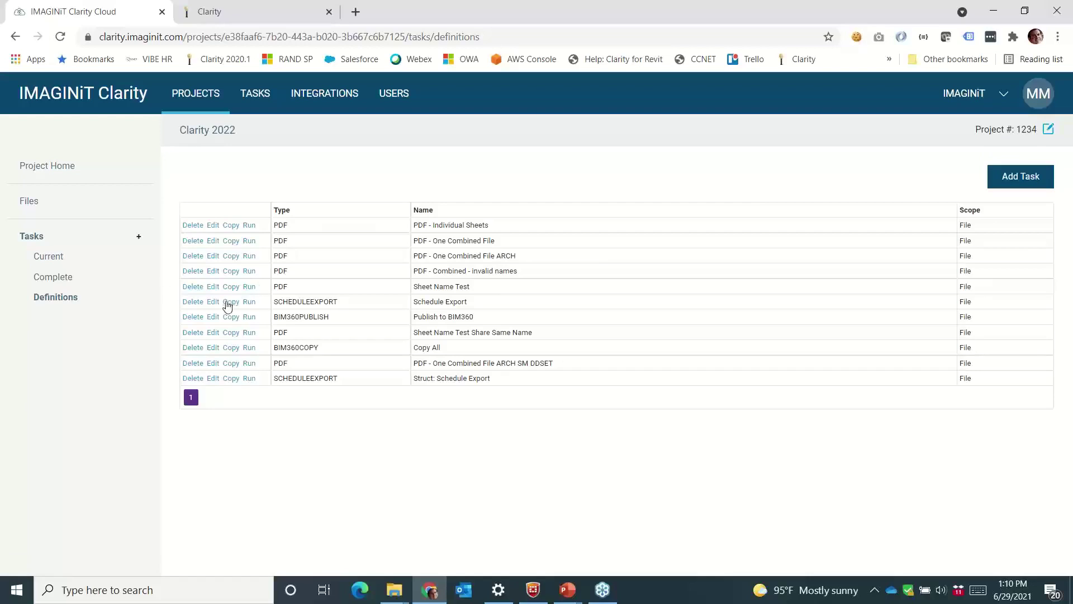
click(213, 288)
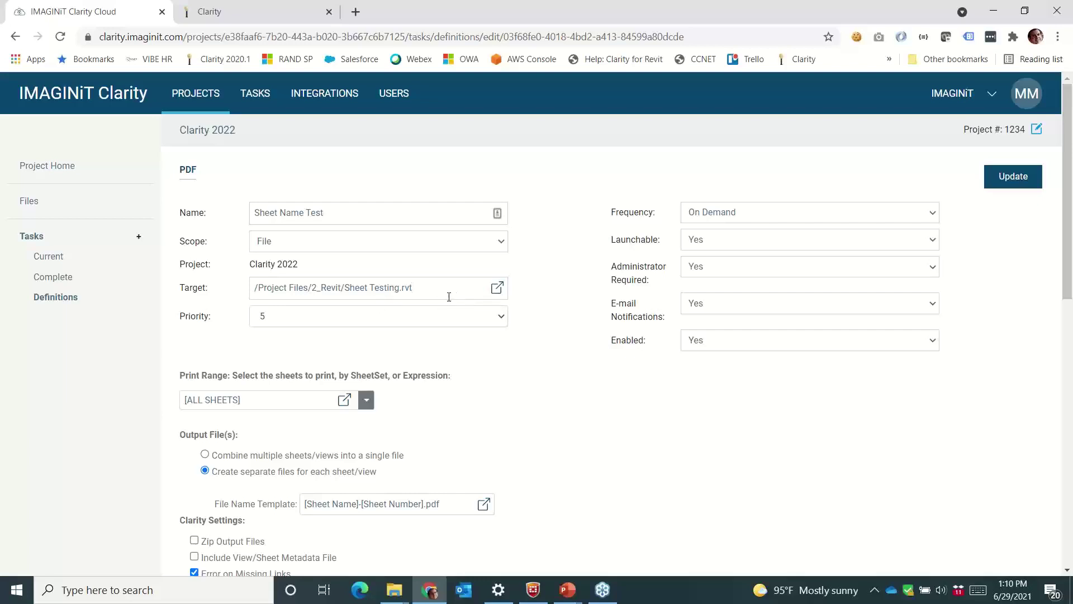
click(497, 287)
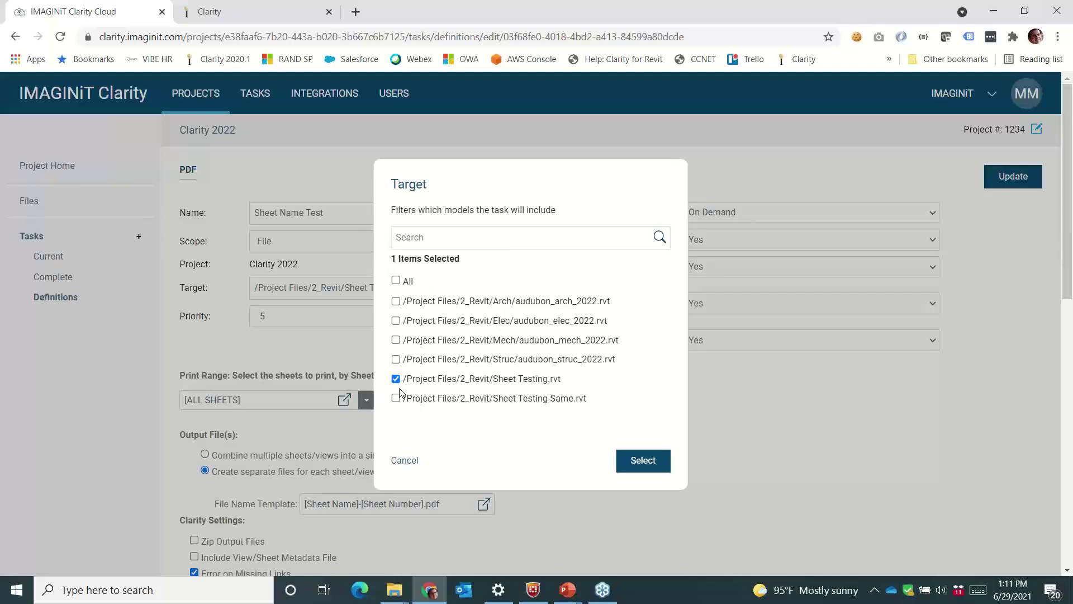
click(405, 460)
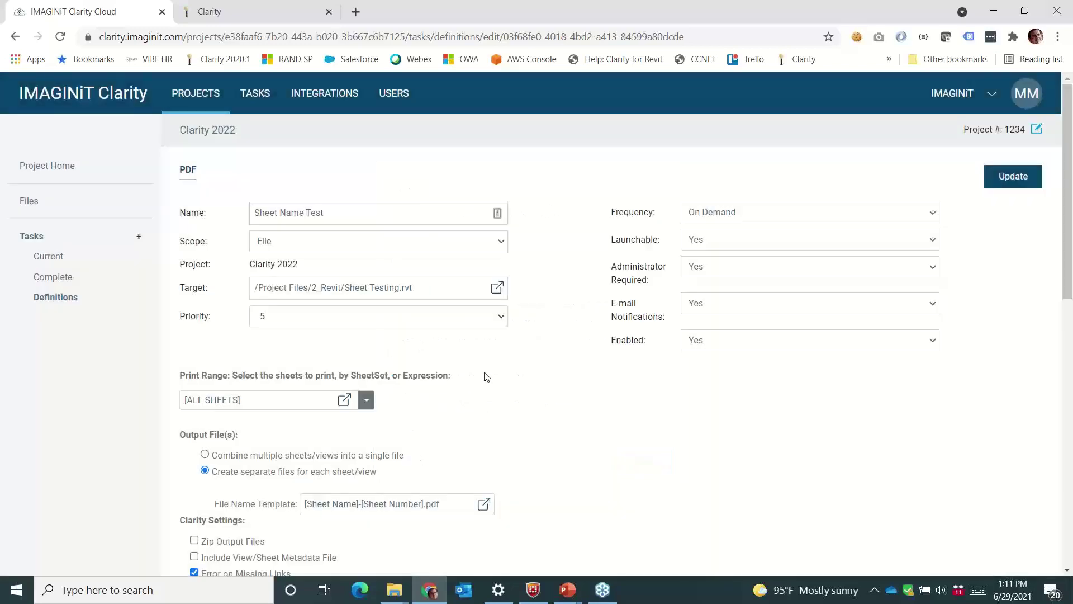
- Look through the sheet sets available as the print range of the Sheet Name Test task, keeping [ALL SHEETS]
scroll(500, 357, down, 1)
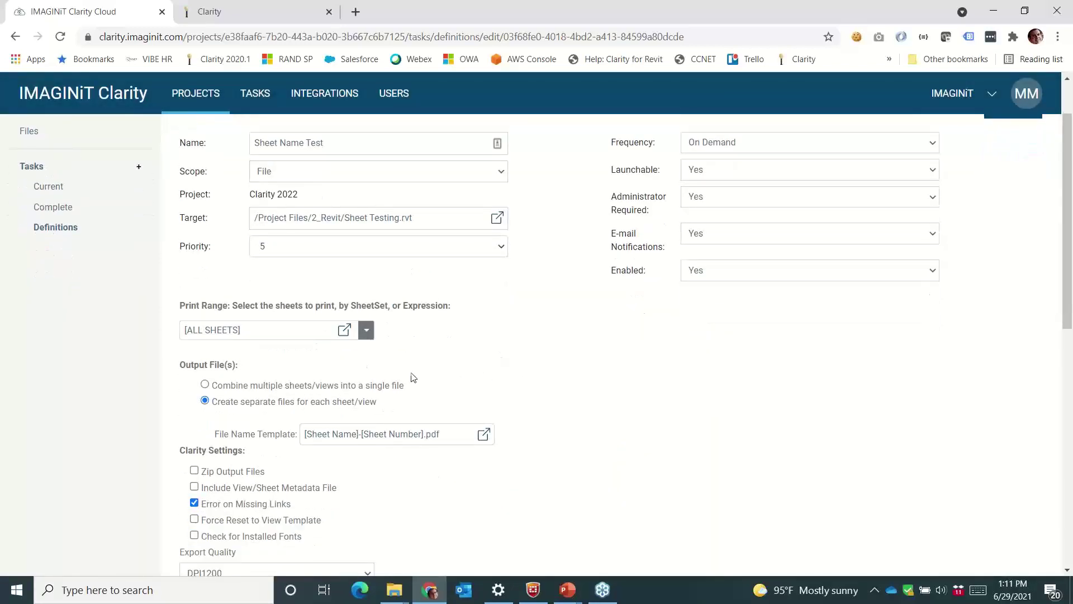
scroll(510, 354, up, 1)
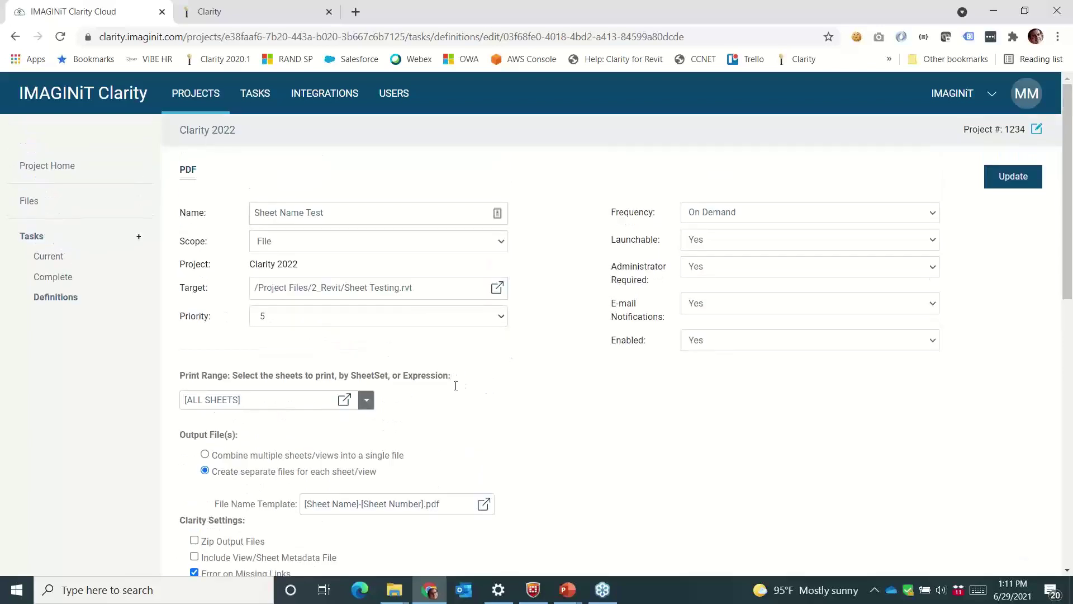
click(366, 400)
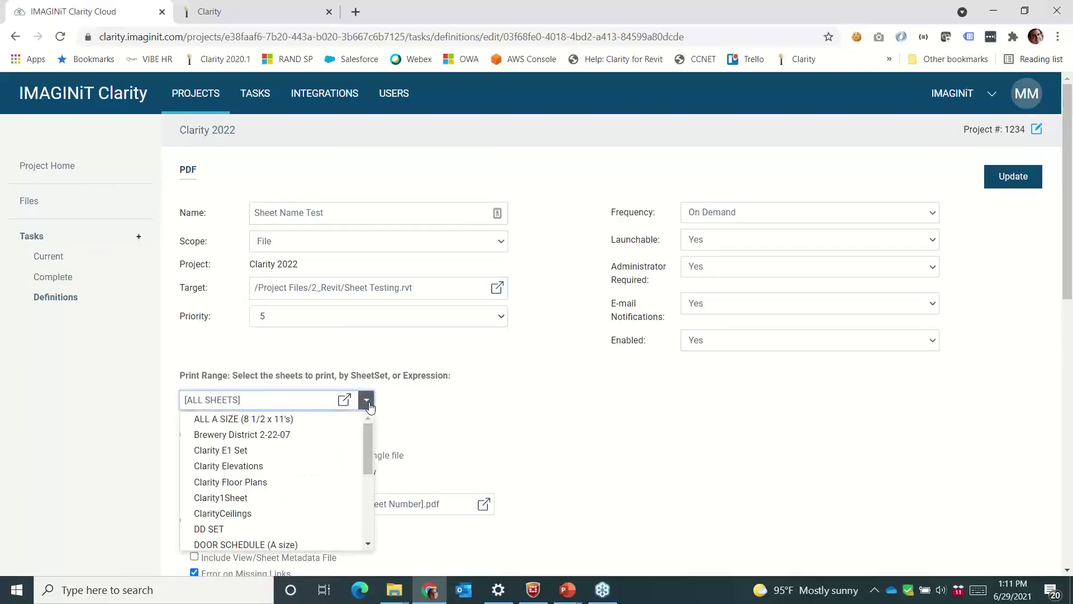
mouse_move(367, 439)
mouse_down()
mouse_move(367, 520)
mouse_move(364, 432)
mouse_up()
click(435, 416)
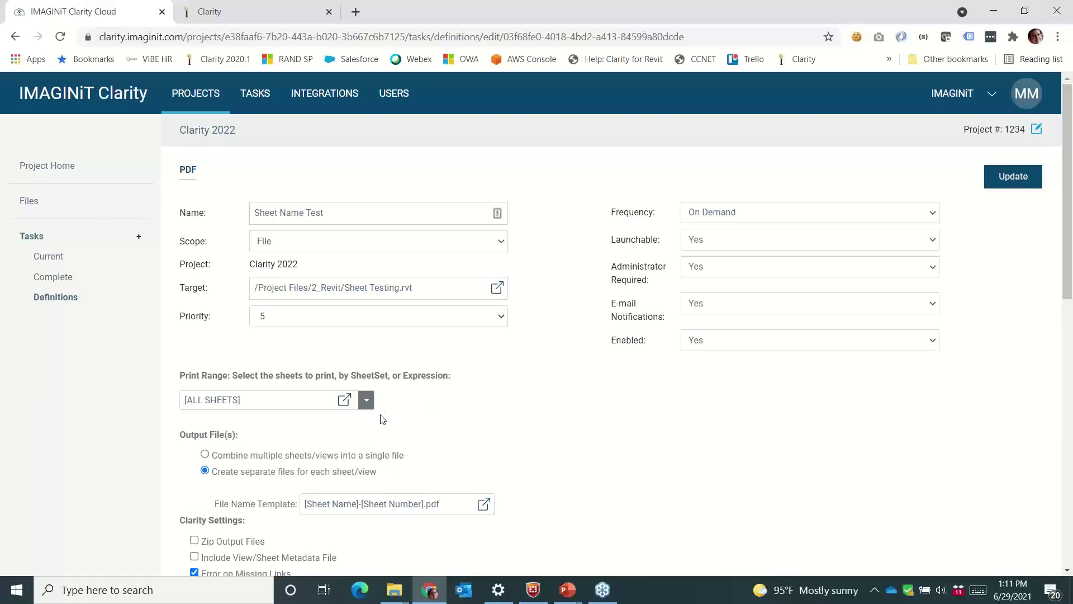
click(366, 400)
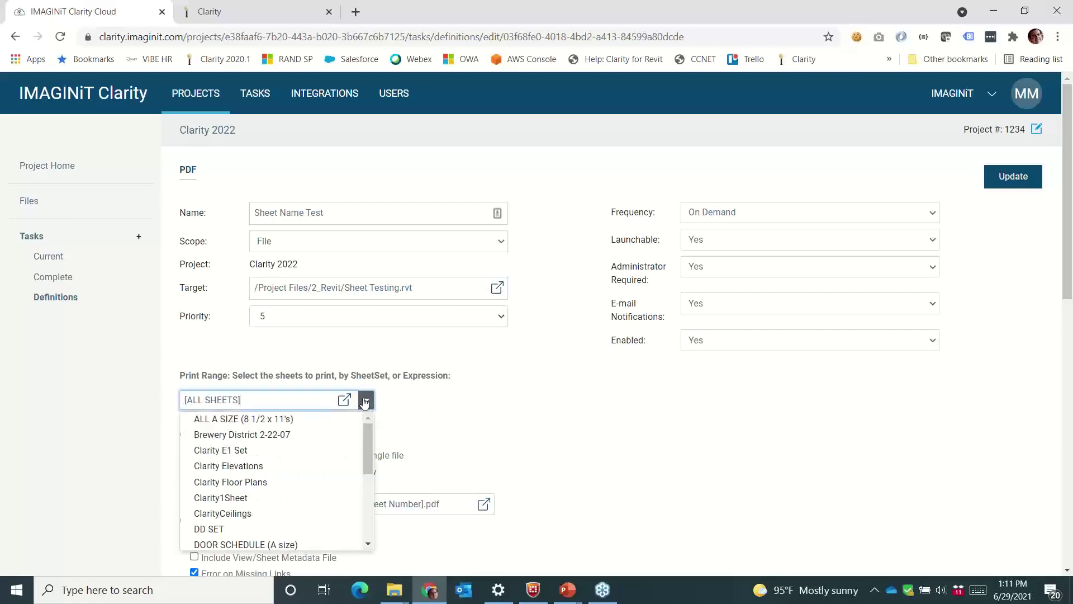
scroll(313, 492, down, 1)
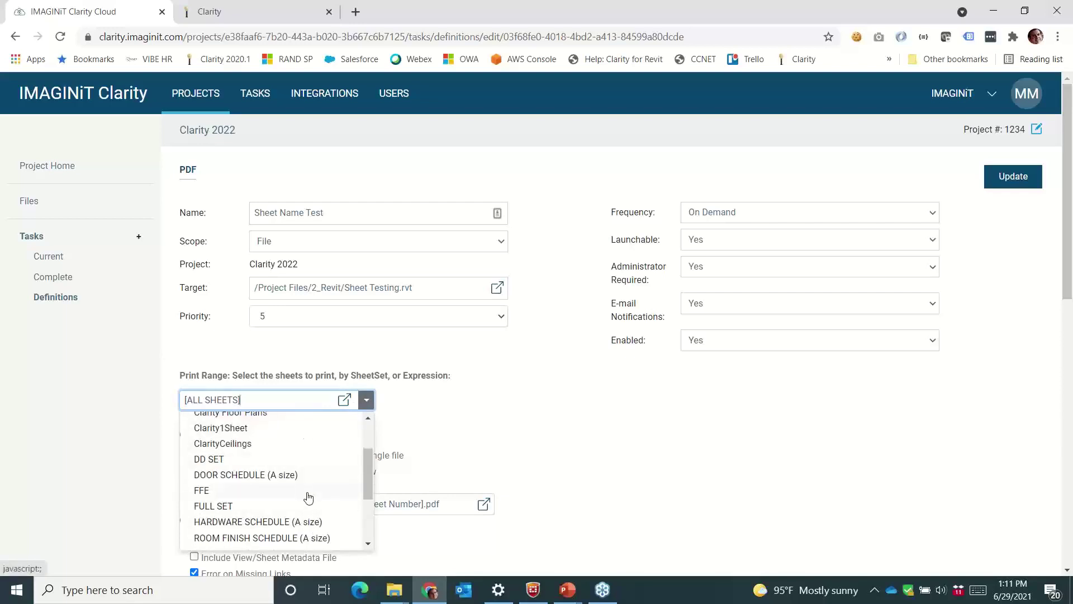
click(444, 418)
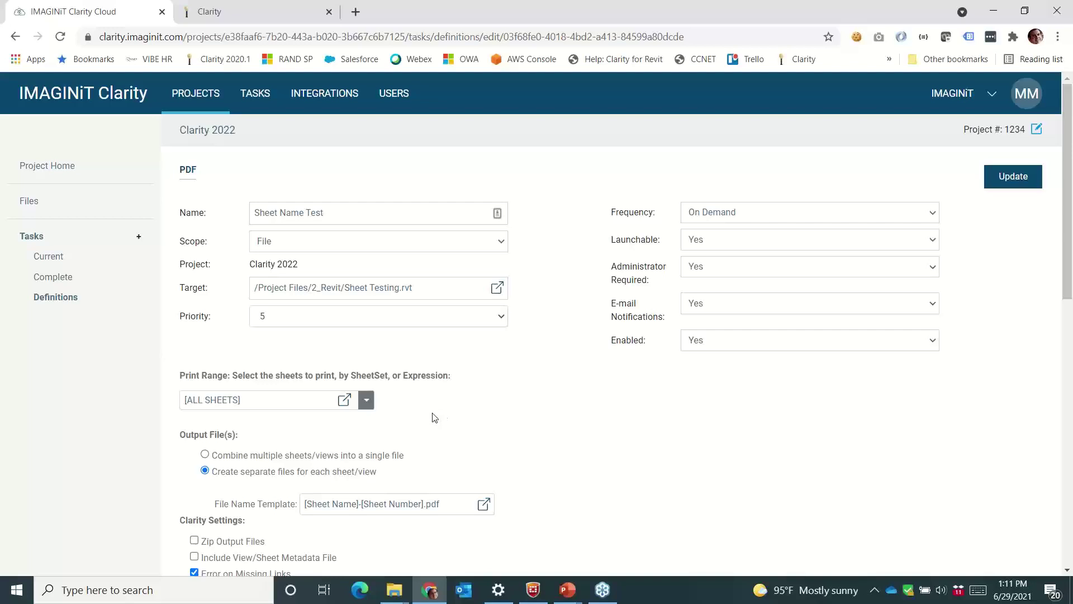
- Review the PDF task's output file, Clarity, export quality and page setup settings
scroll(435, 413, down, 5)
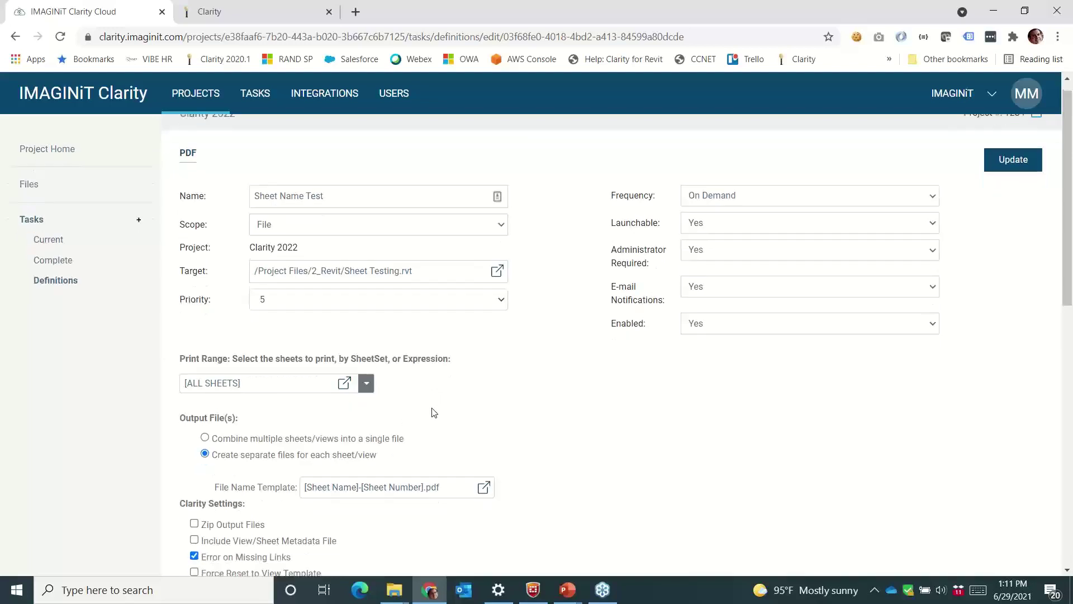
scroll(456, 429, down, 1)
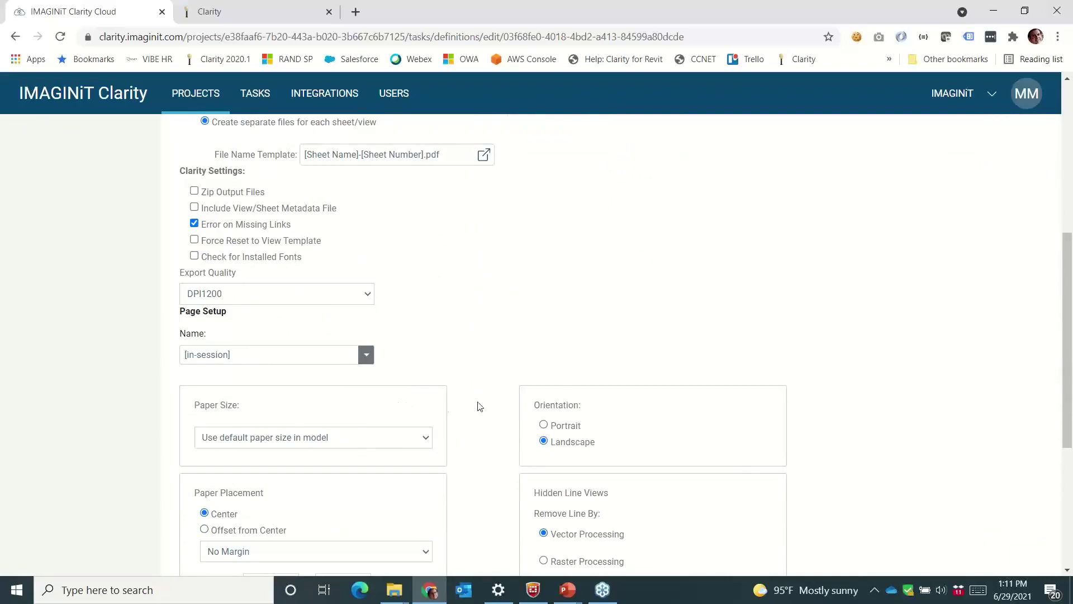
scroll(481, 407, up, 1)
scroll(483, 408, up, 4)
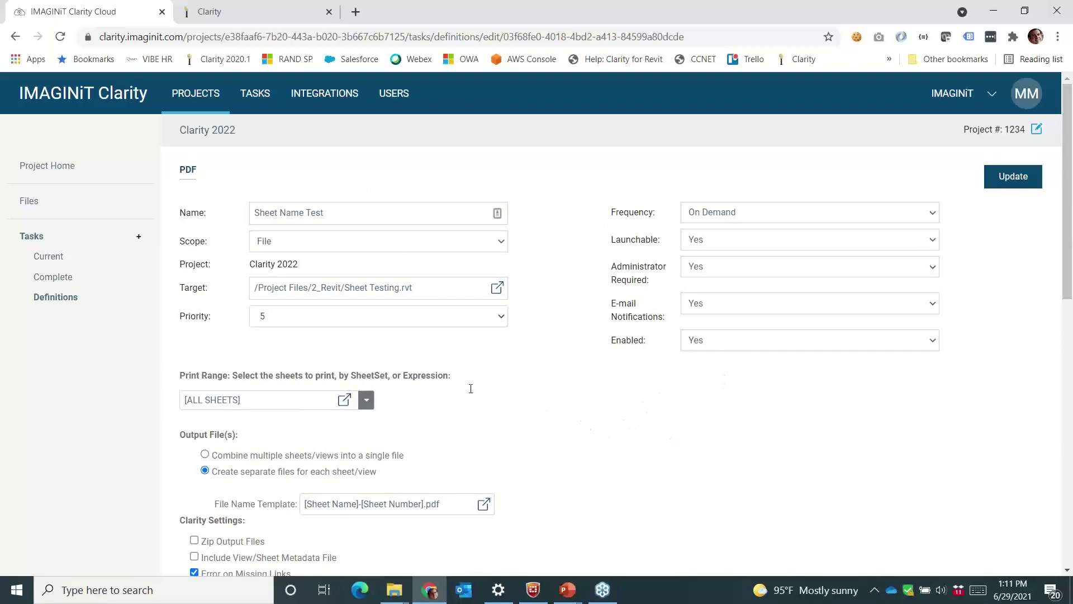
- Return to the project's task definitions and run the Schedule Export task
click(59, 297)
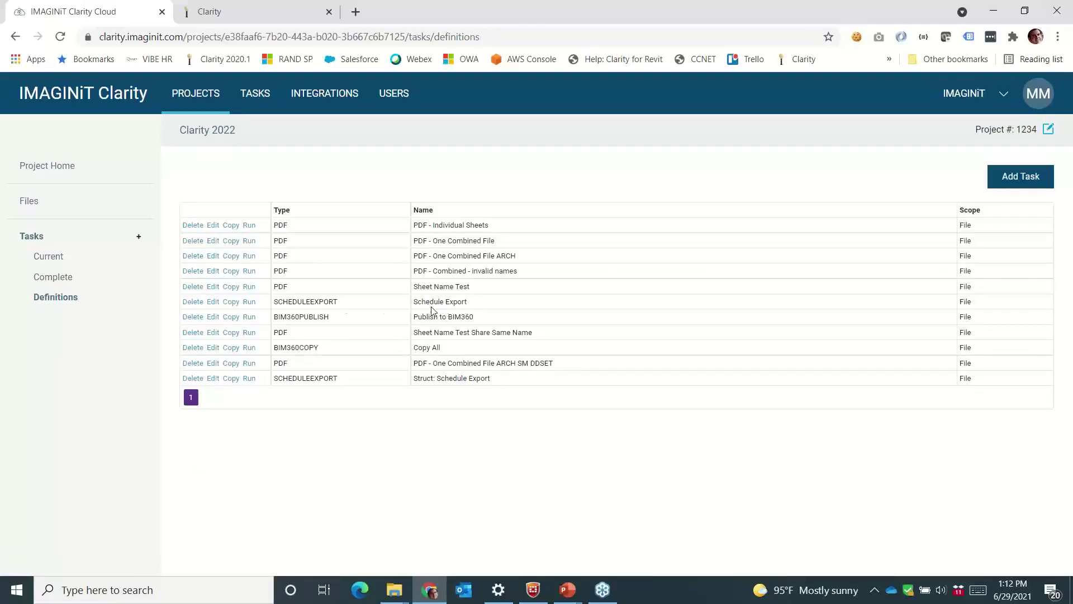
click(249, 302)
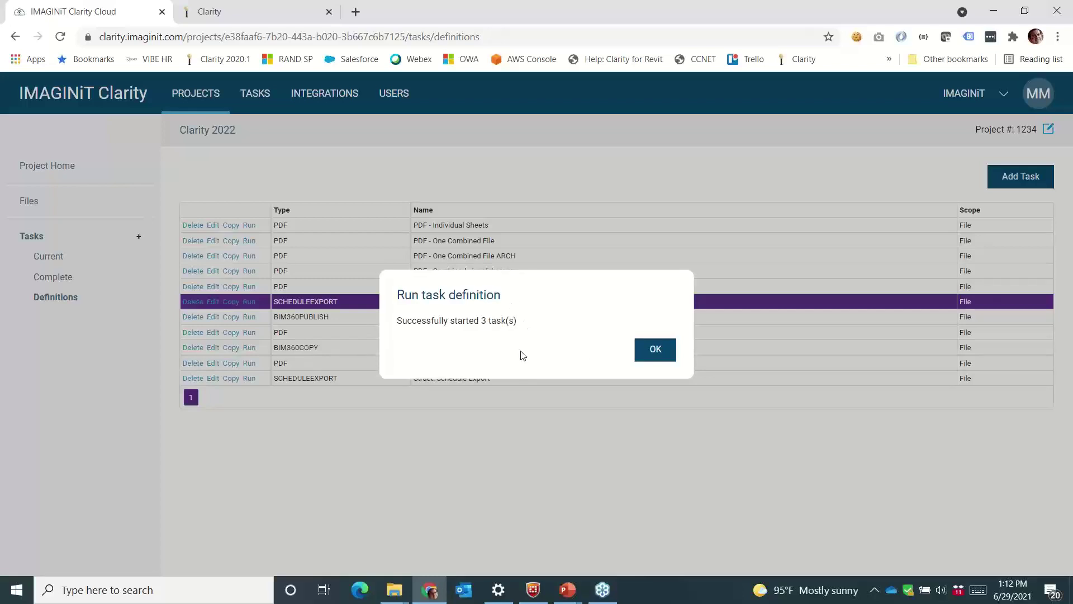
click(655, 350)
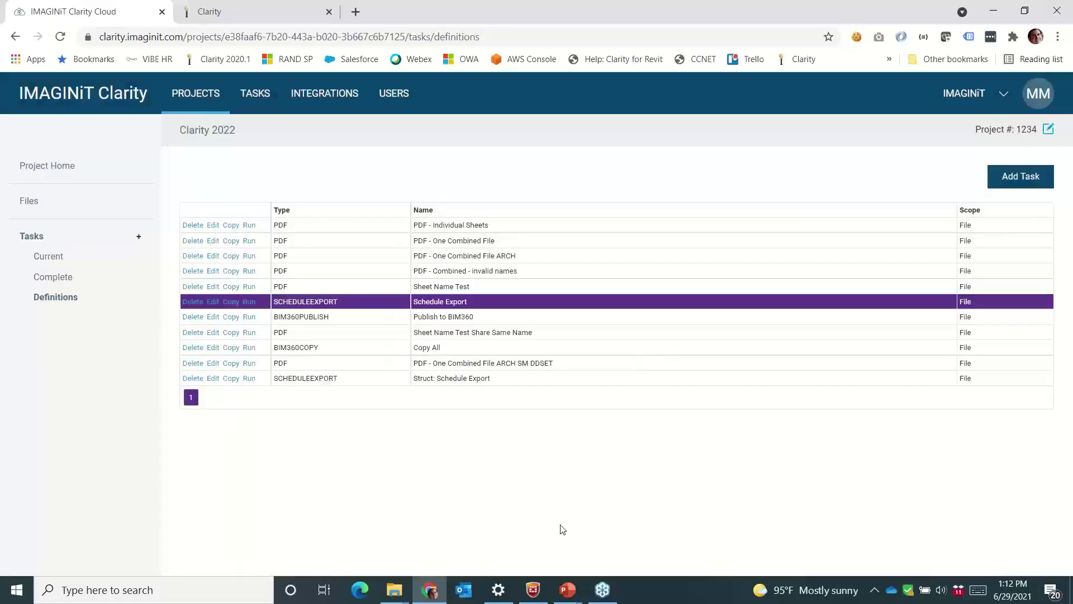
- Open the Schedule Export definition, try the Scheduled frequency, and set the frequency back to On Demand
click(213, 302)
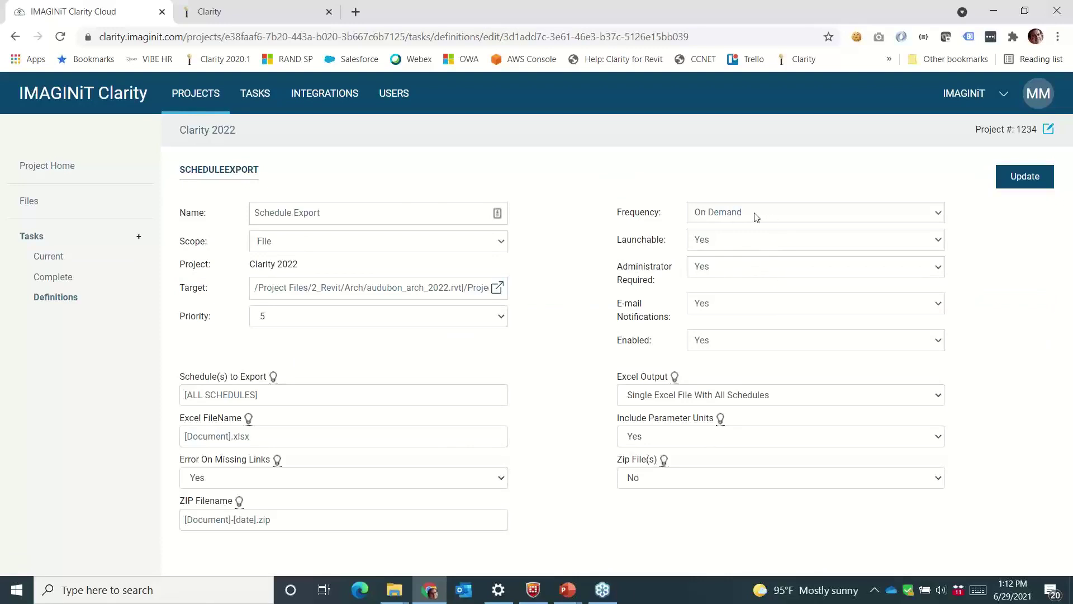
click(756, 217)
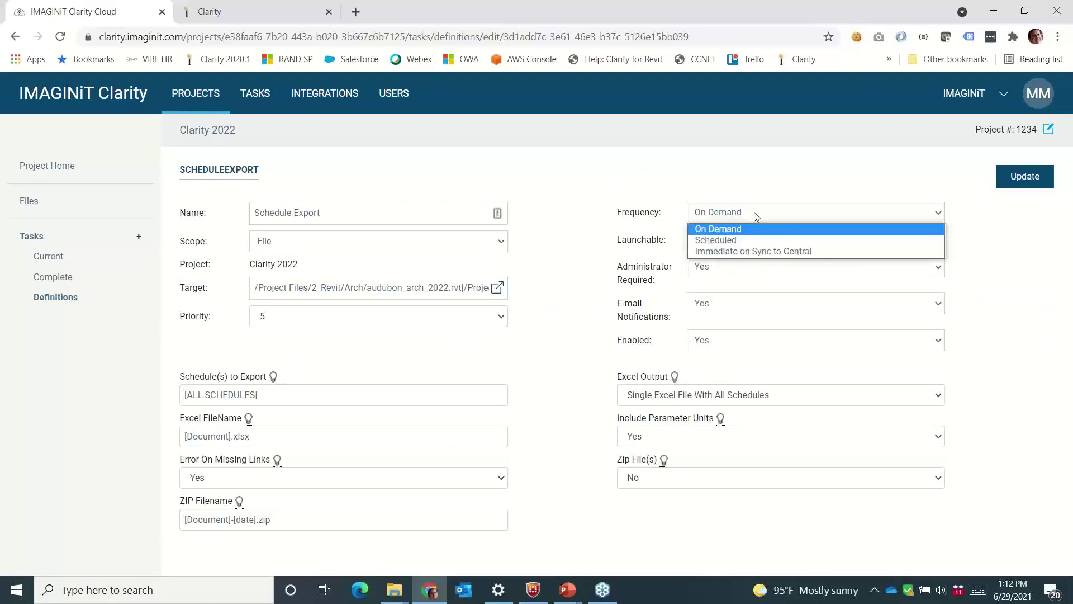
click(736, 240)
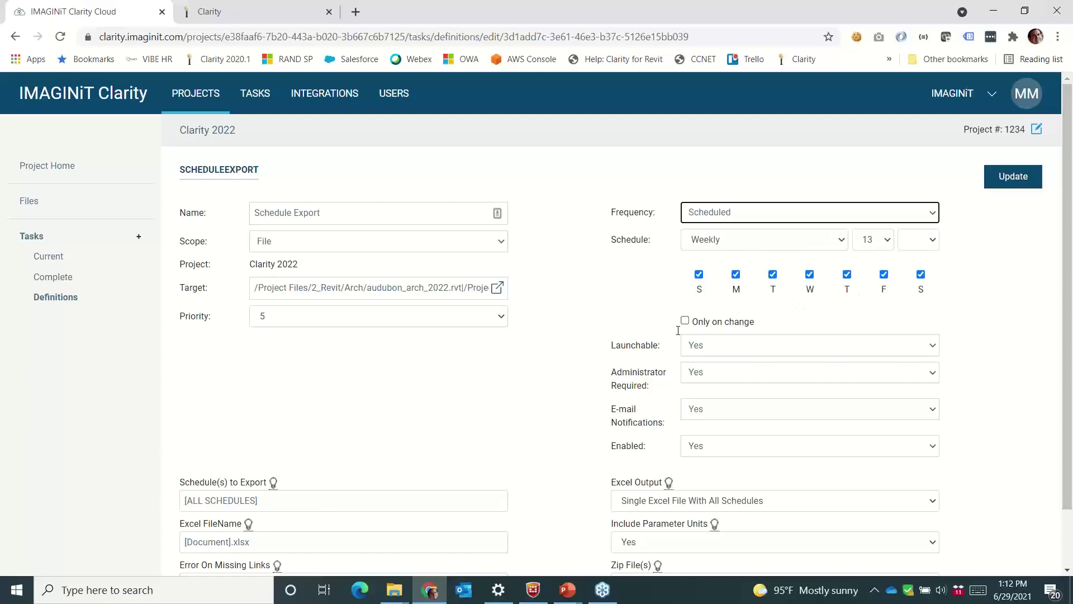
click(716, 218)
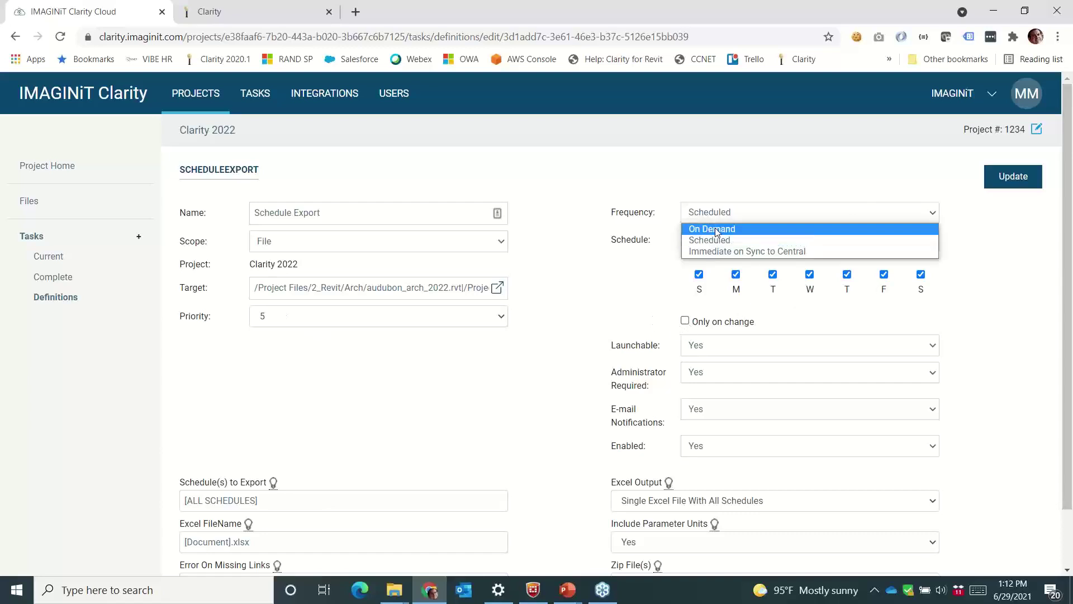
click(715, 226)
- Check the current tasks for the project and across all projects, and view the BIM360 integration credentials
click(59, 263)
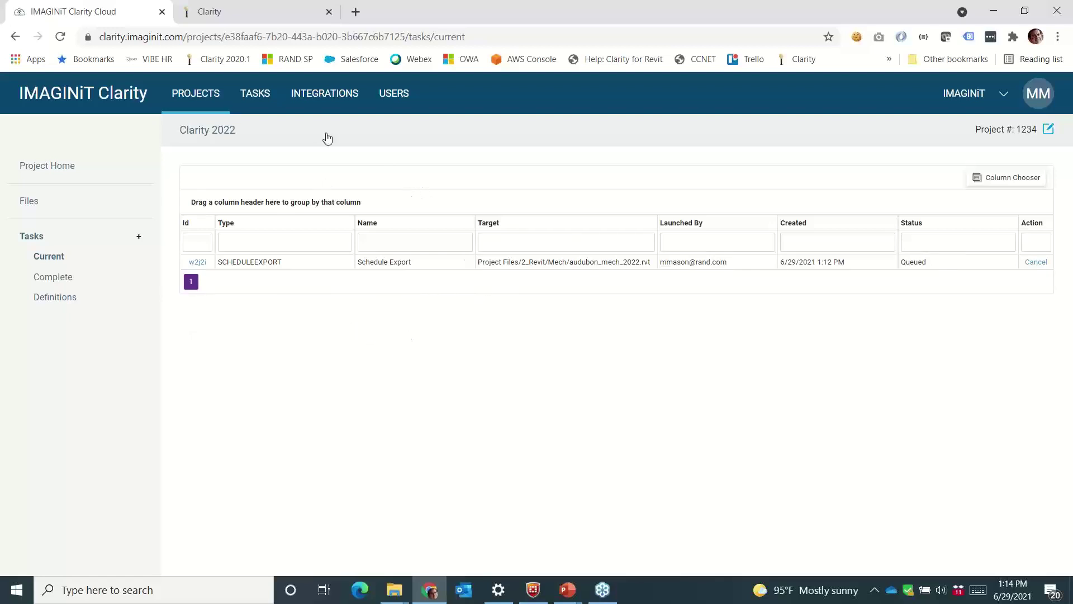
click(257, 97)
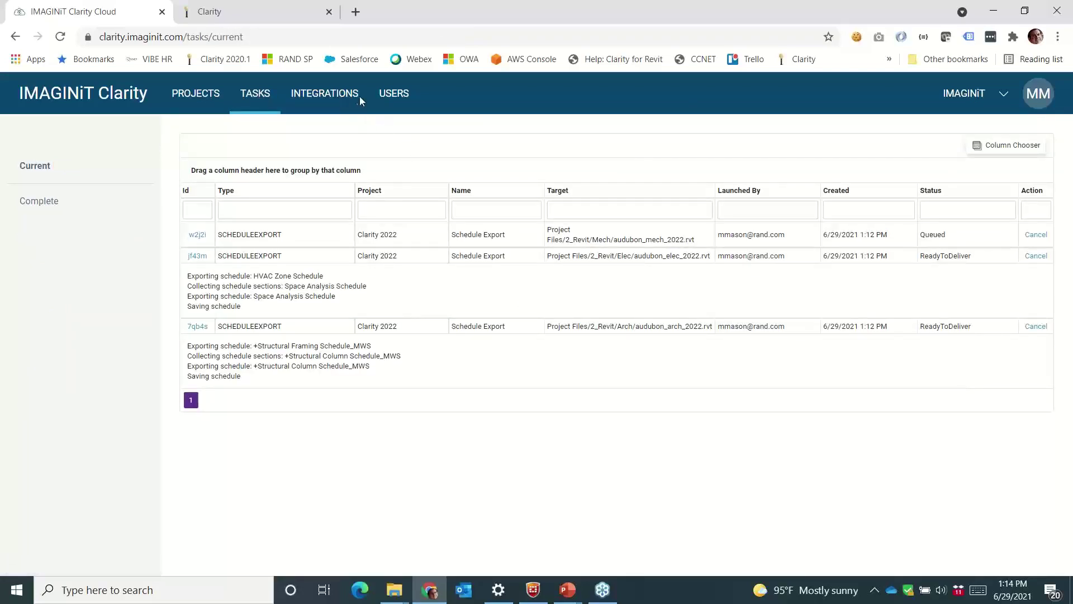
click(329, 99)
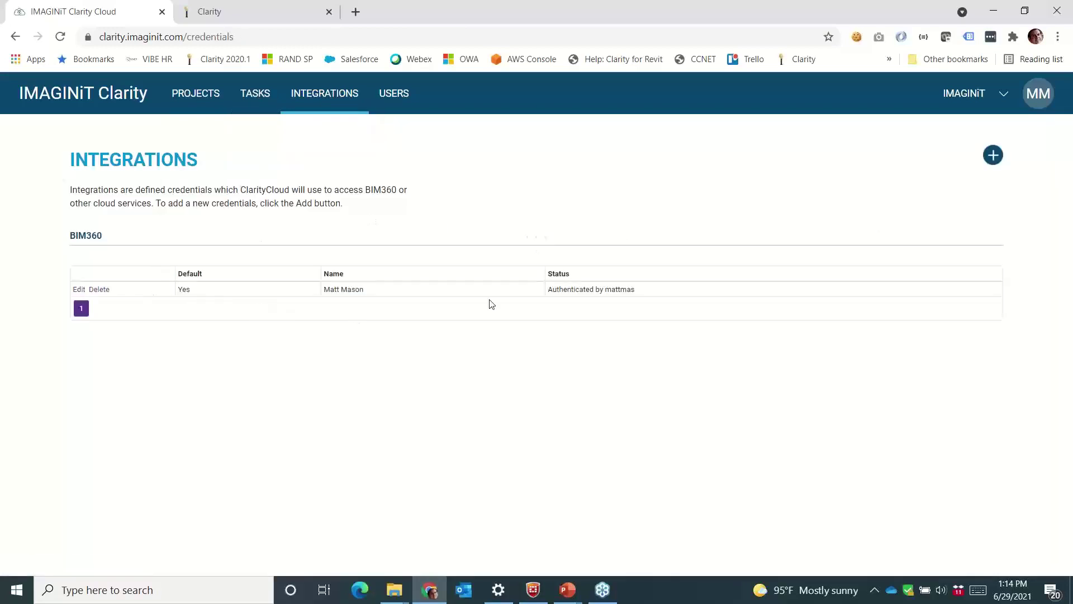
- View the company's user list and the IMAGINiT company settings, and return to the projects overview
click(400, 98)
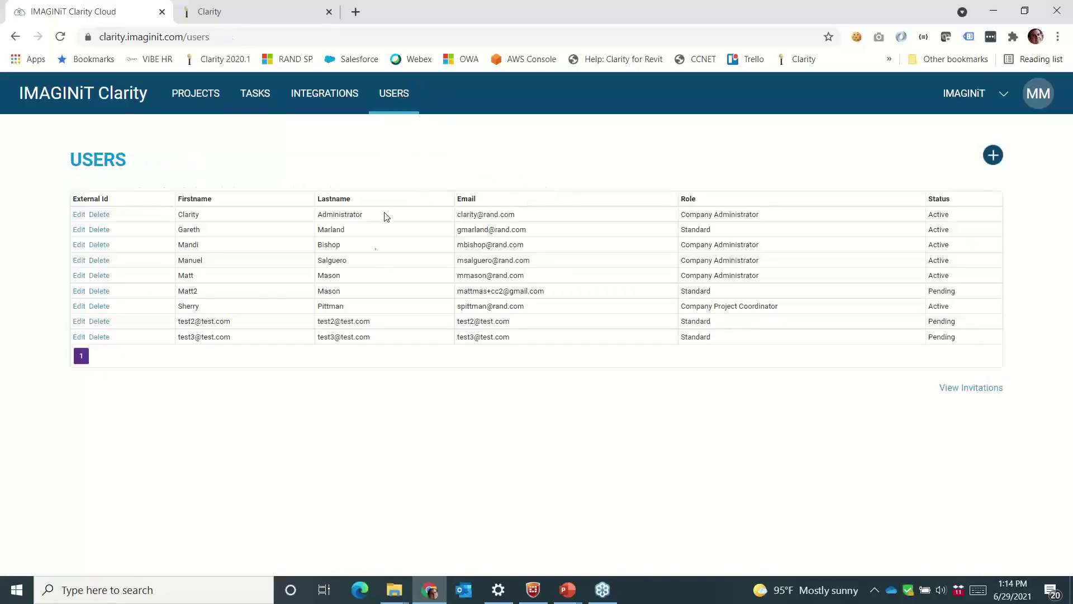
click(199, 95)
click(1005, 94)
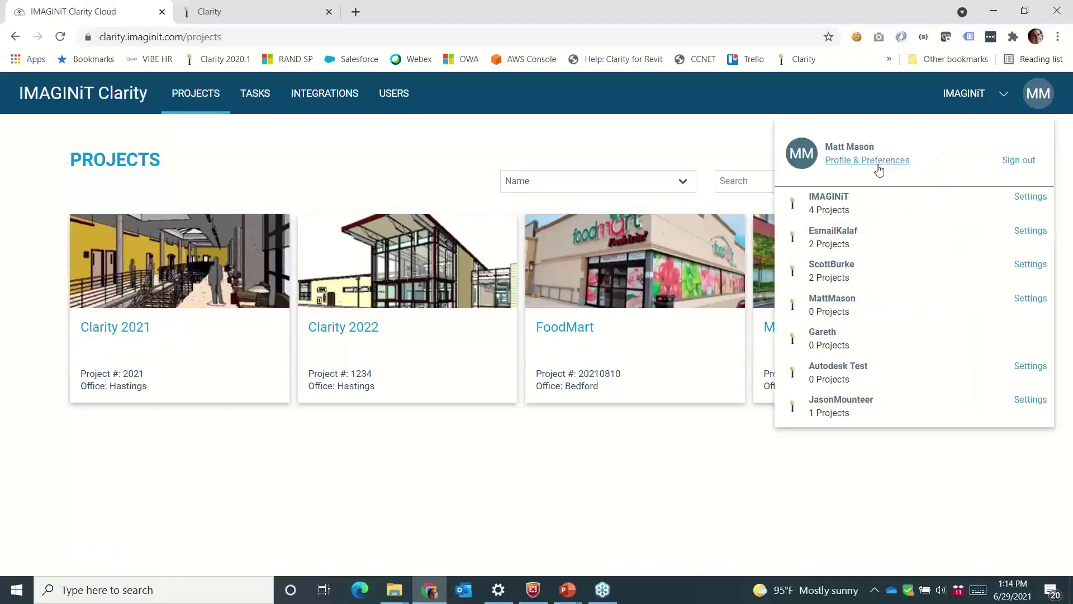
click(1026, 206)
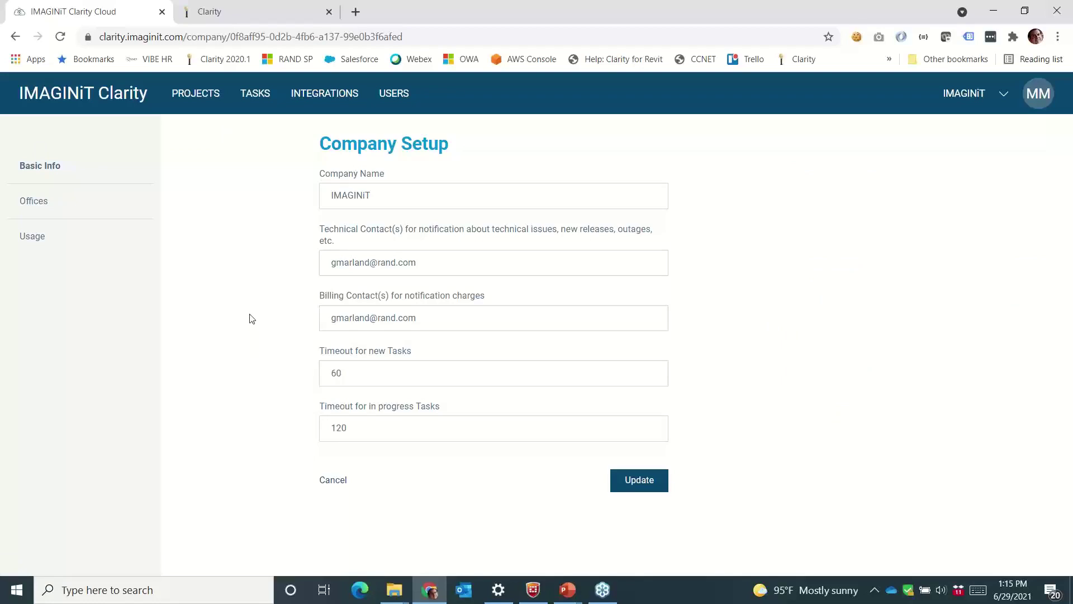
click(207, 96)
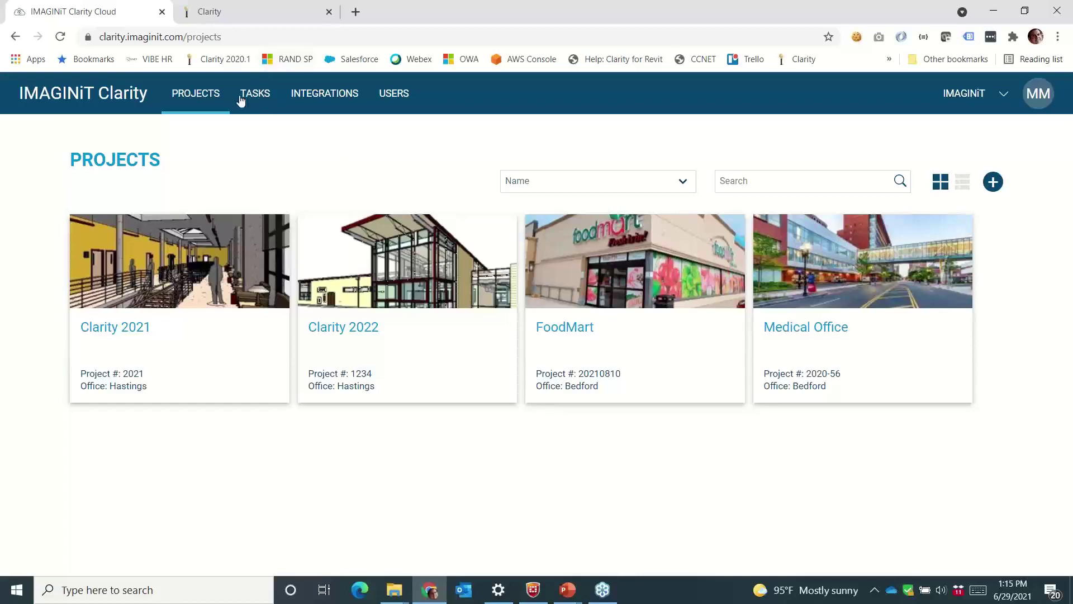
- Open the Clarity 2022 project's task definitions and view the task types available for a new task
click(260, 103)
click(213, 101)
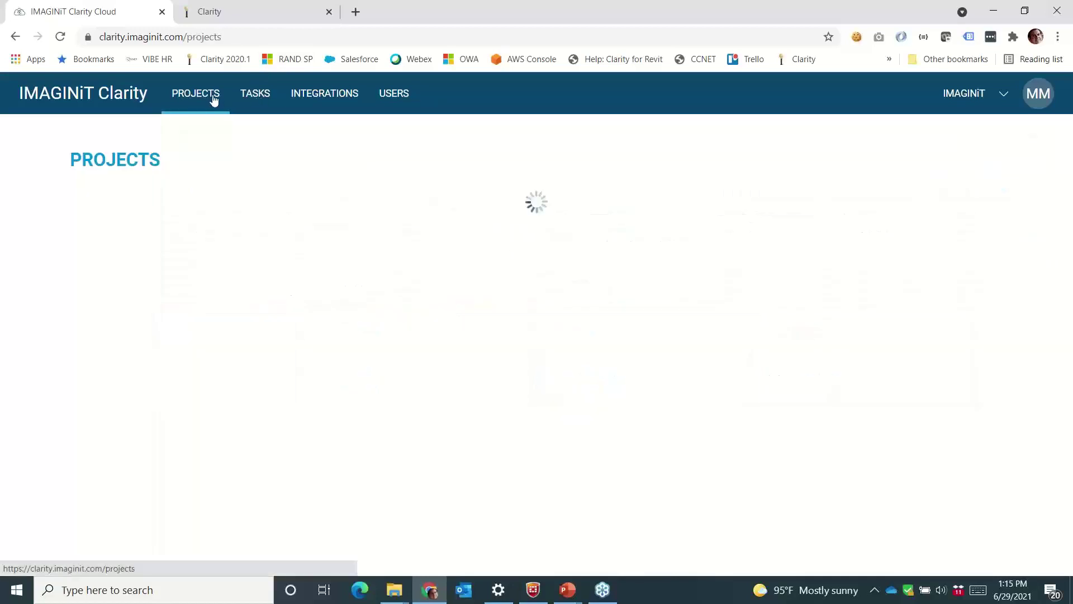
click(352, 322)
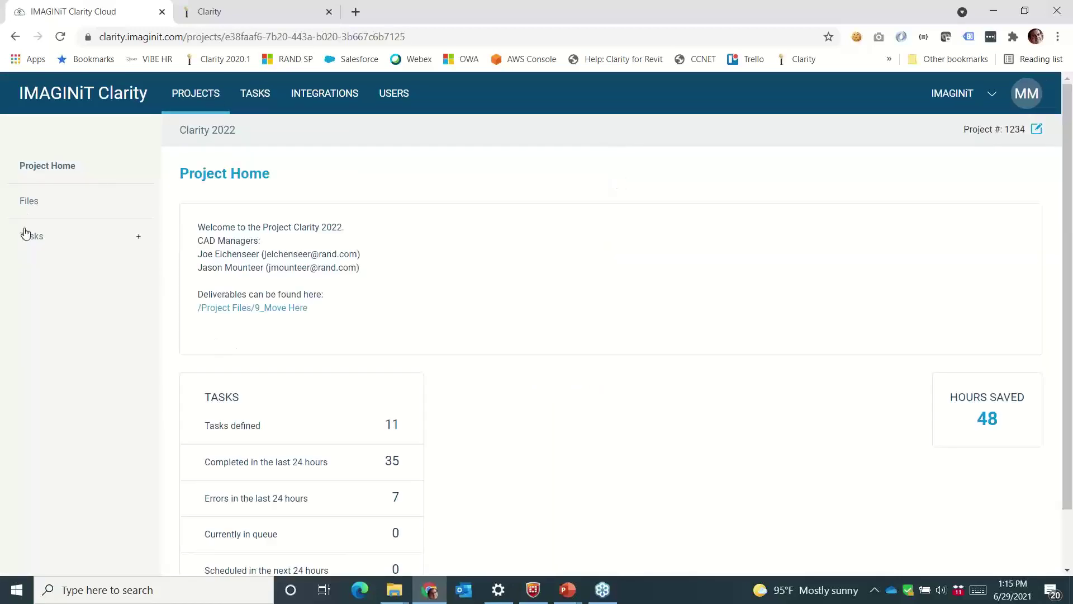
click(28, 236)
click(66, 302)
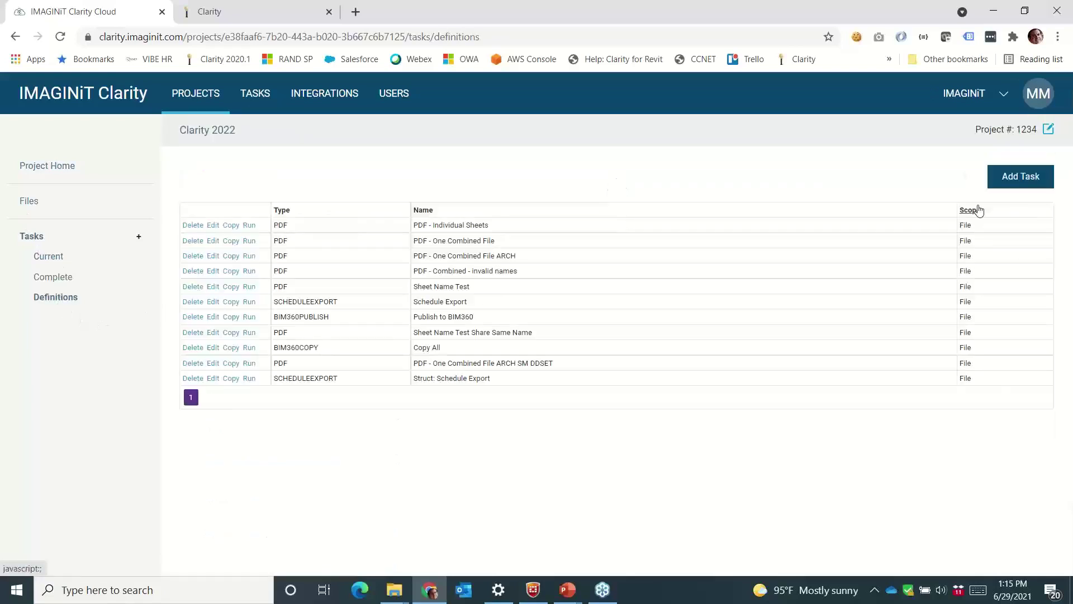
click(1013, 178)
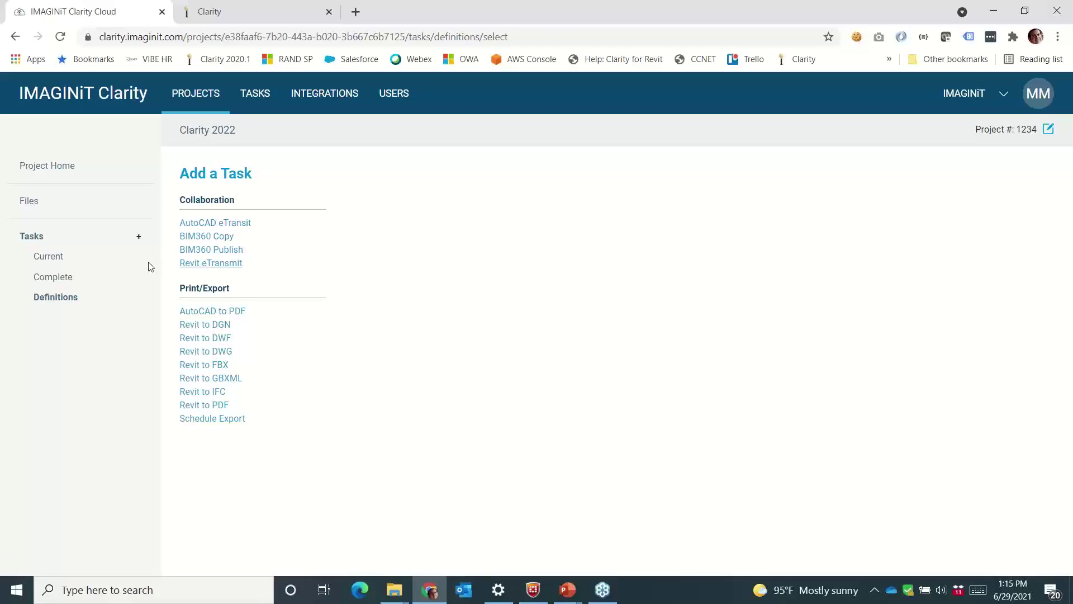
- Check the project's current tasks and view the BIM 360 deliverables folder linked from the project home page, returning to Clarity Cloud
click(50, 258)
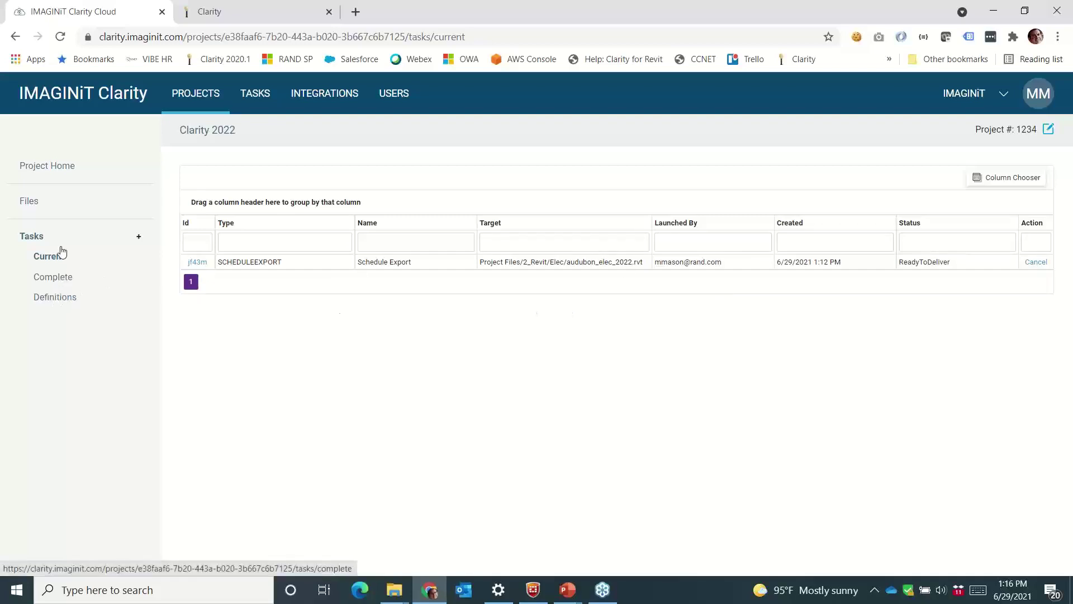
click(39, 166)
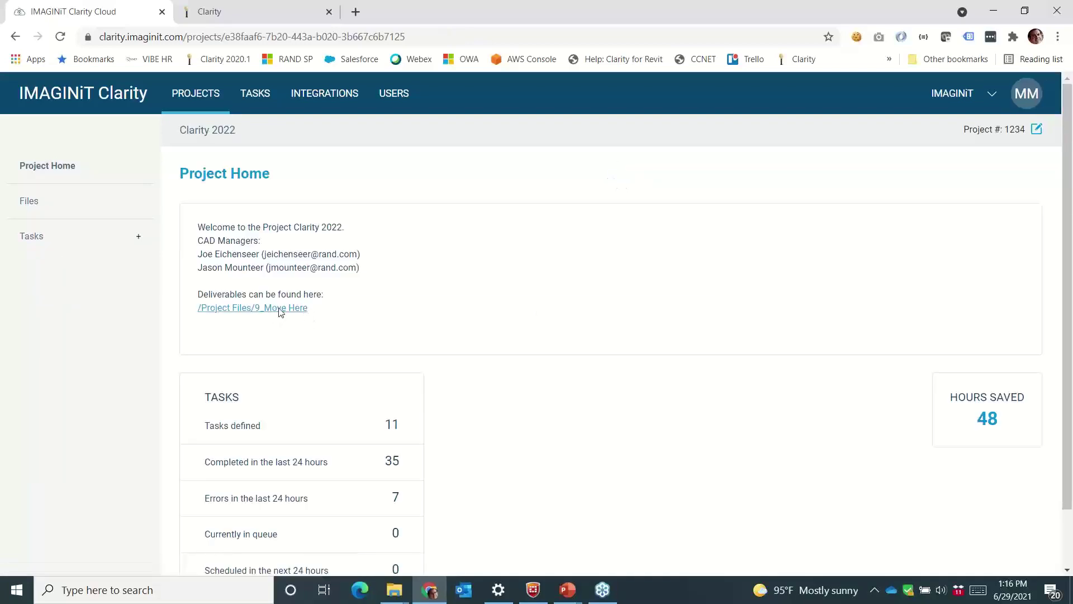
click(271, 311)
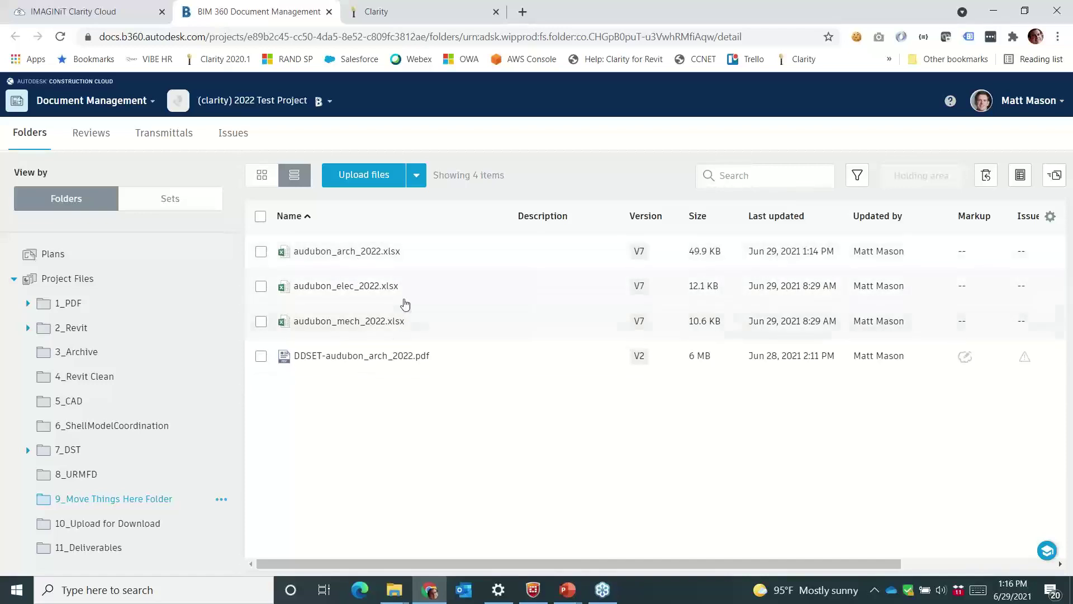
click(105, 8)
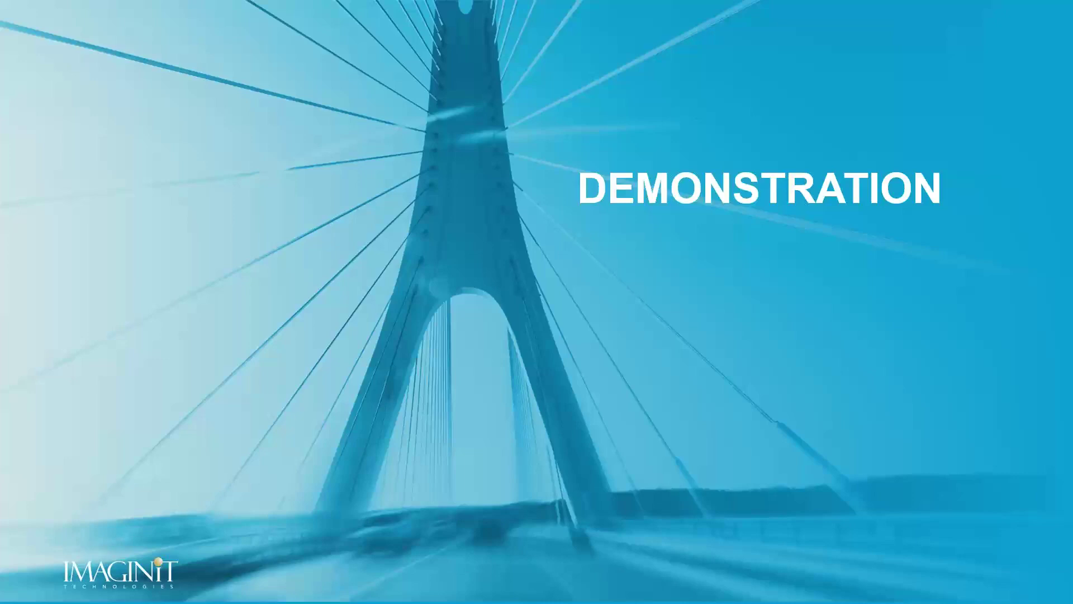
click(811, 387)
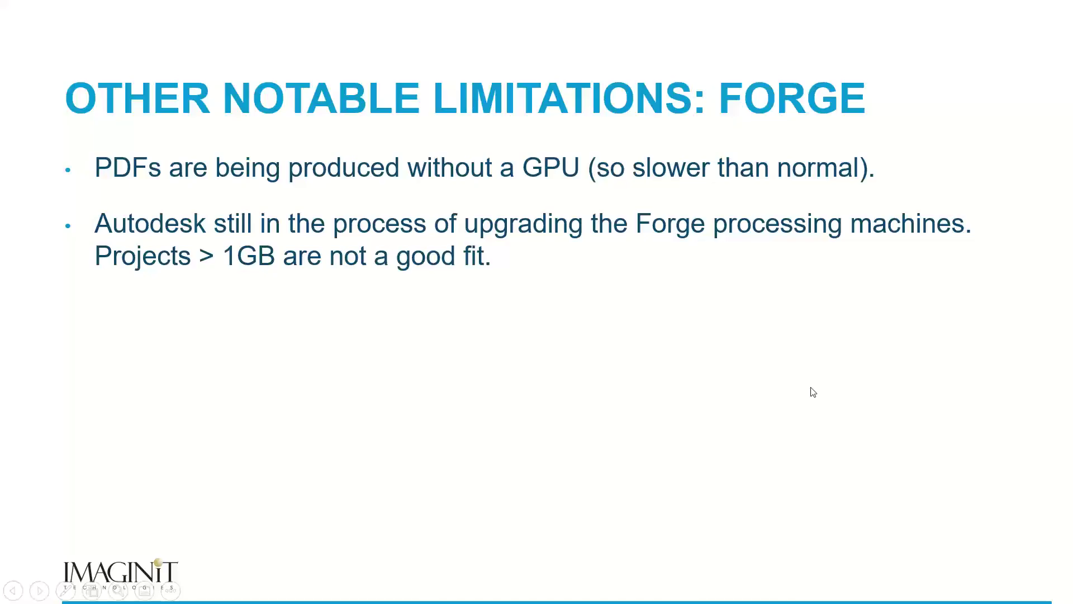